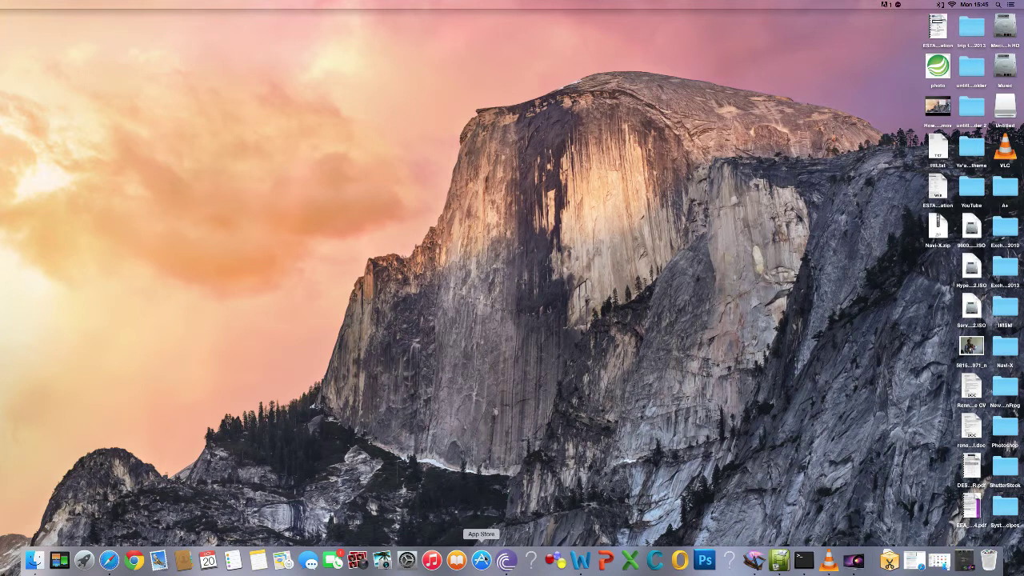
Open the OS X Yosemite product page in the App Store.
left_click(483, 560)
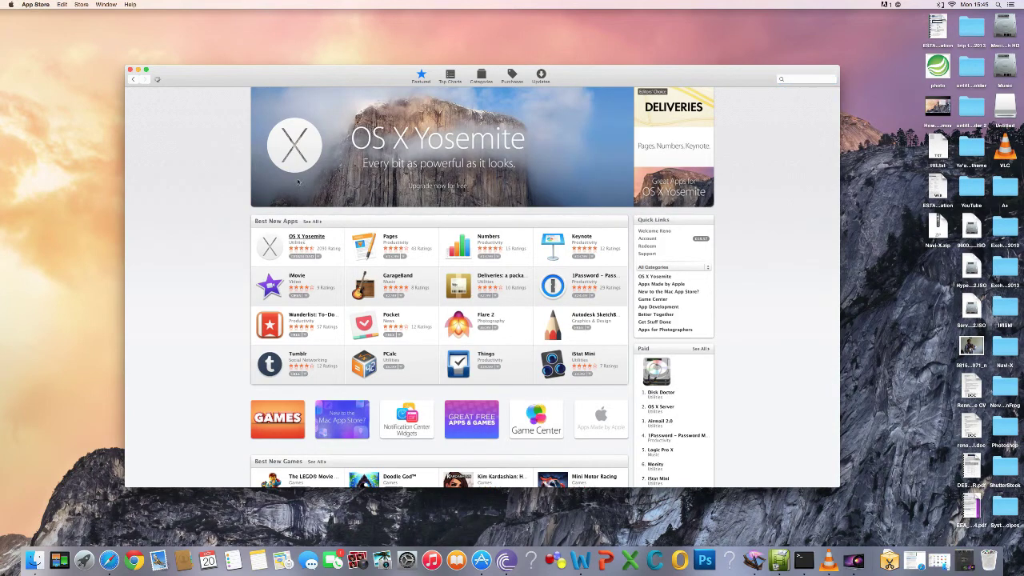
left_click(297, 183)
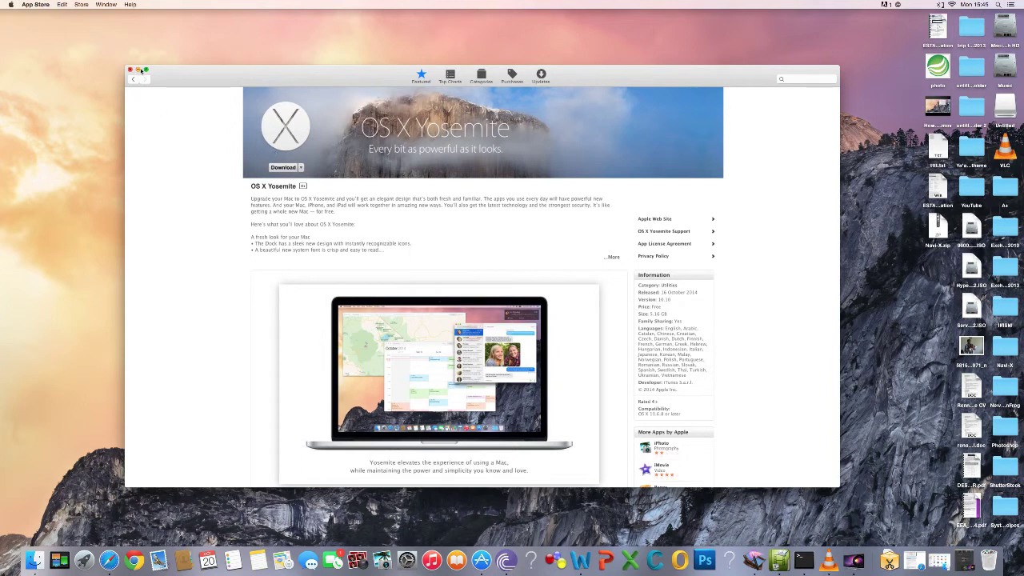
Launch Install OS X Yosemite from the Applications folder.
left_click(139, 71)
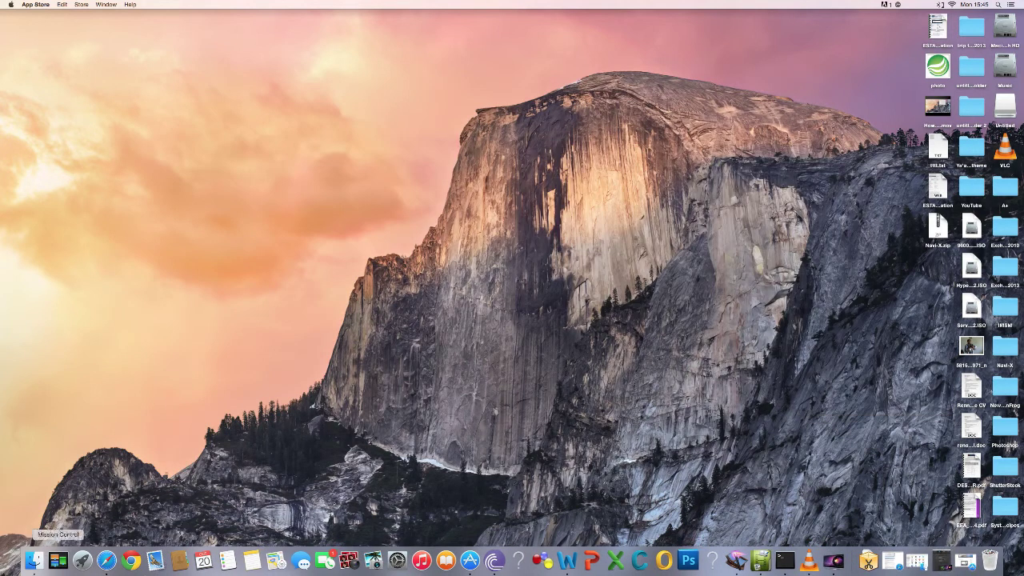
left_click(33, 560)
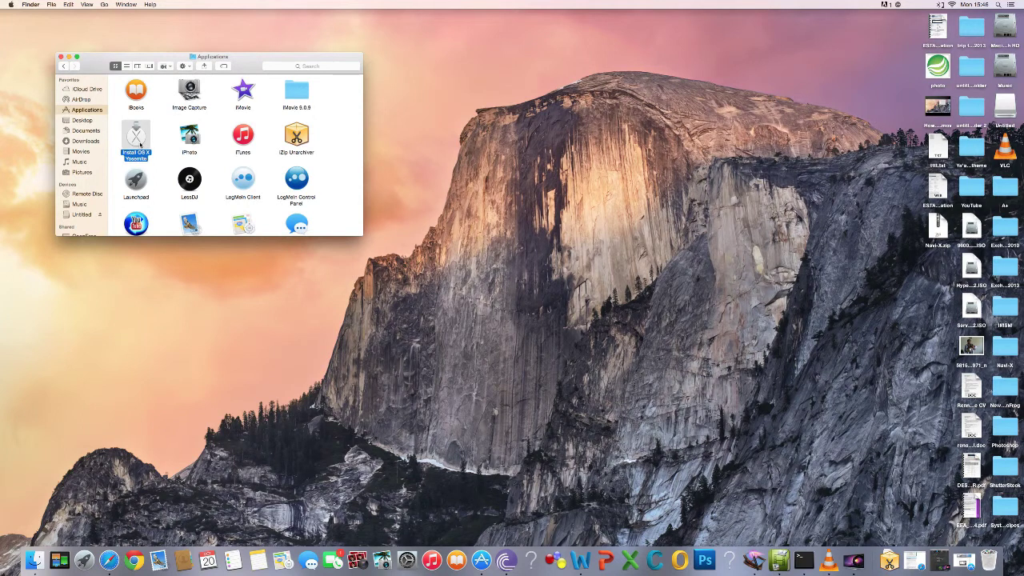
double_click(138, 140)
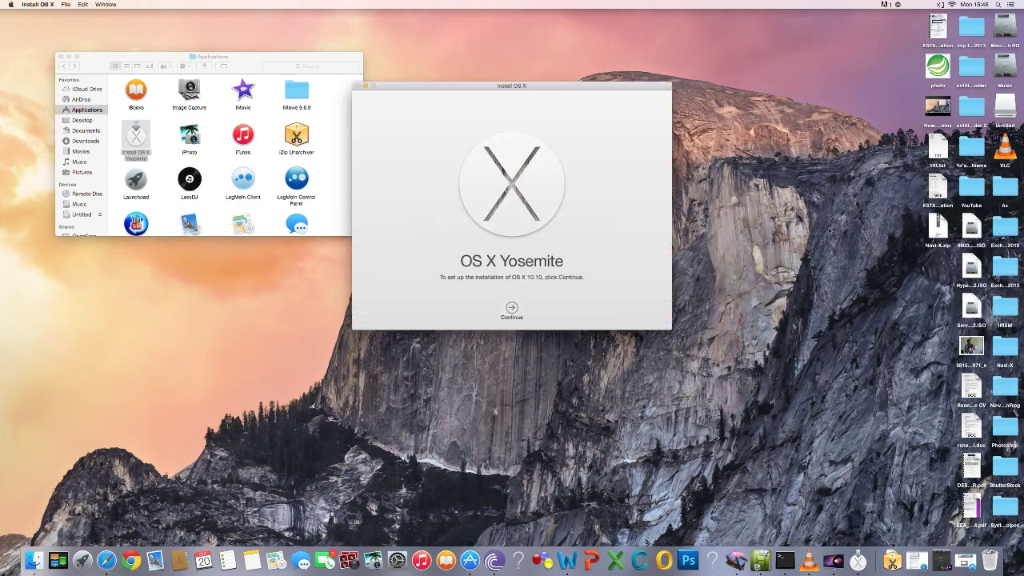
left_click_drag(521, 87, 587, 87)
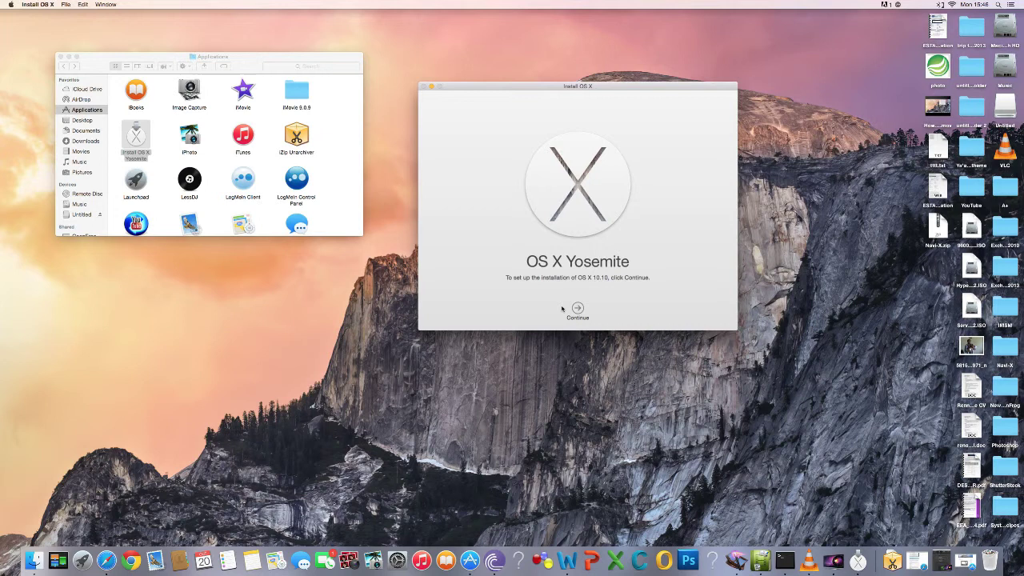
Quit the Yosemite installer from its application menu.
left_click(35, 5)
left_click(35, 72)
left_click(35, 5)
left_click(36, 78)
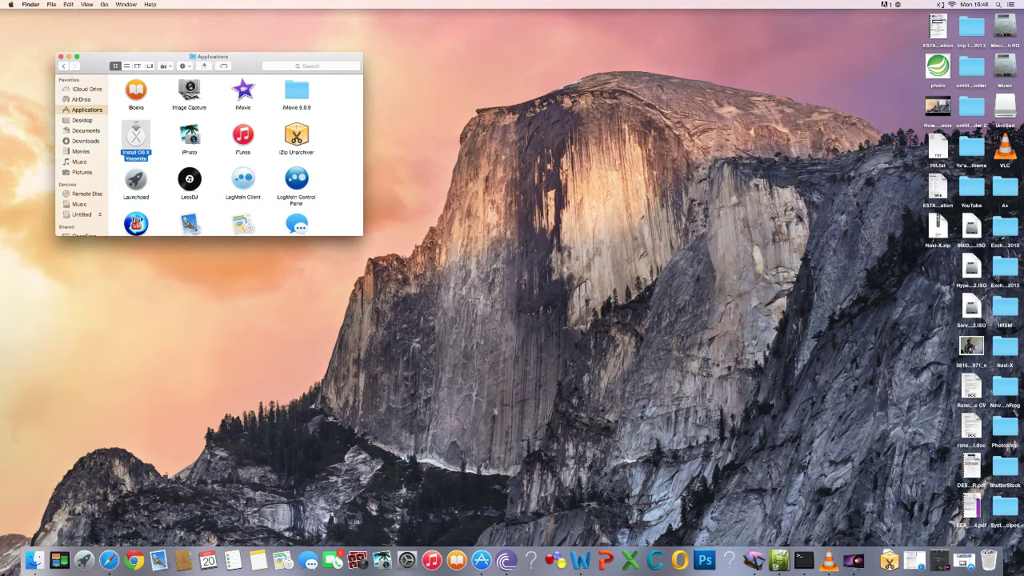
Launch Disk Utility through a Spotlight search for 'disk'.
left_click(998, 4)
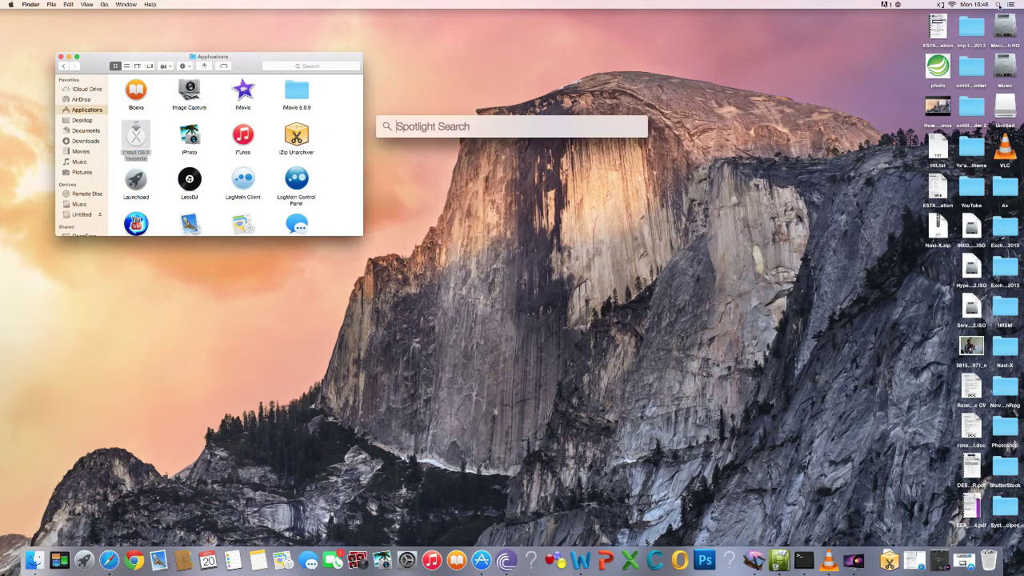
type("d")
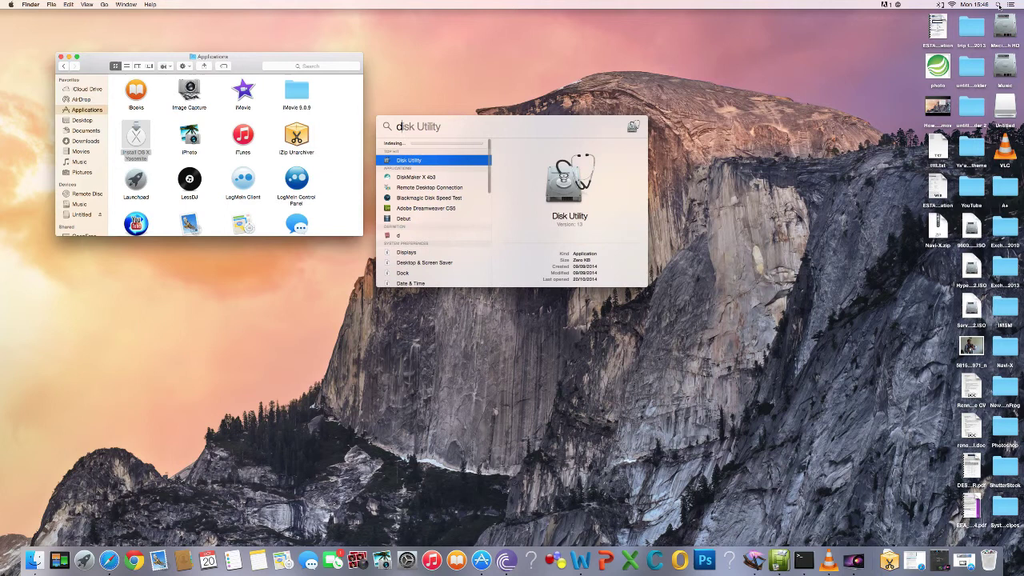
type("isk")
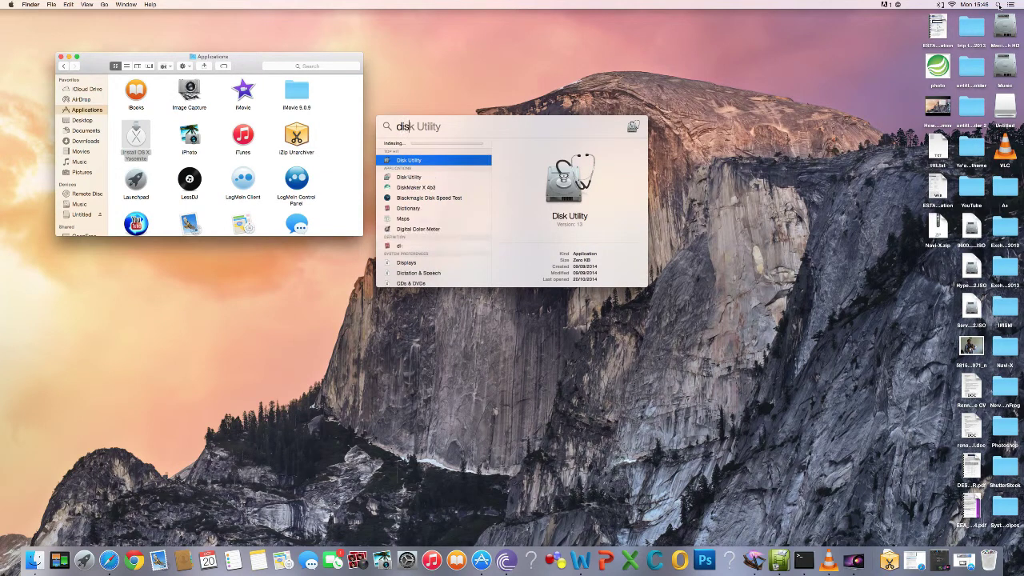
key("Return")
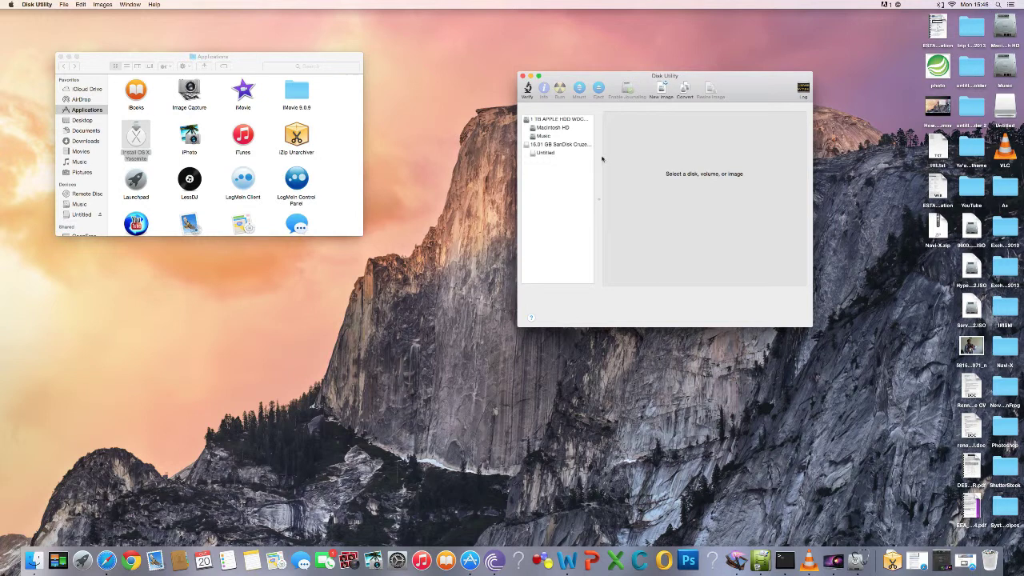
Erase the 16.01 GB SanDisk drive as Mac OS Extended (Journaled), named Untitled.
left_click(552, 145)
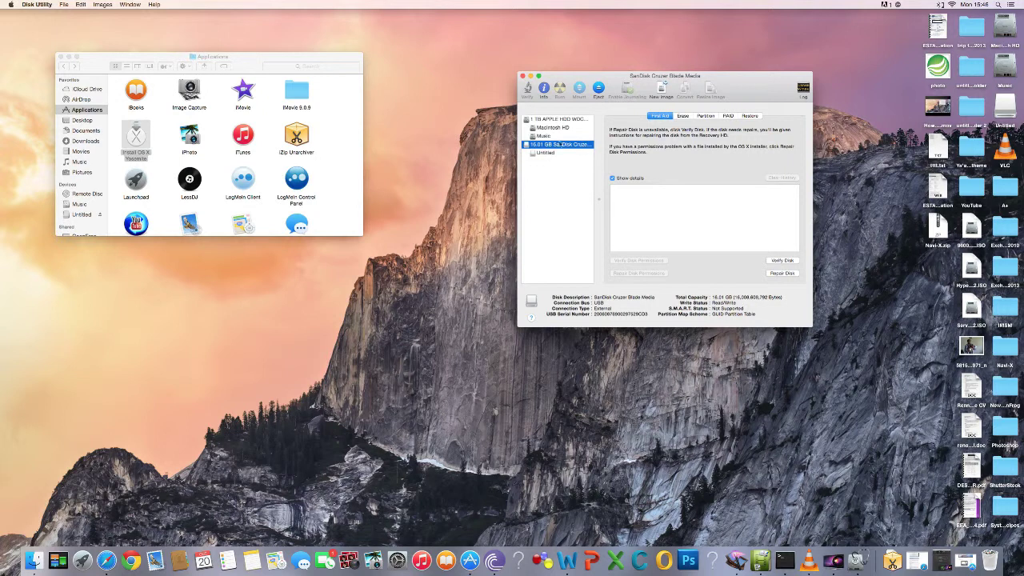
left_click(682, 116)
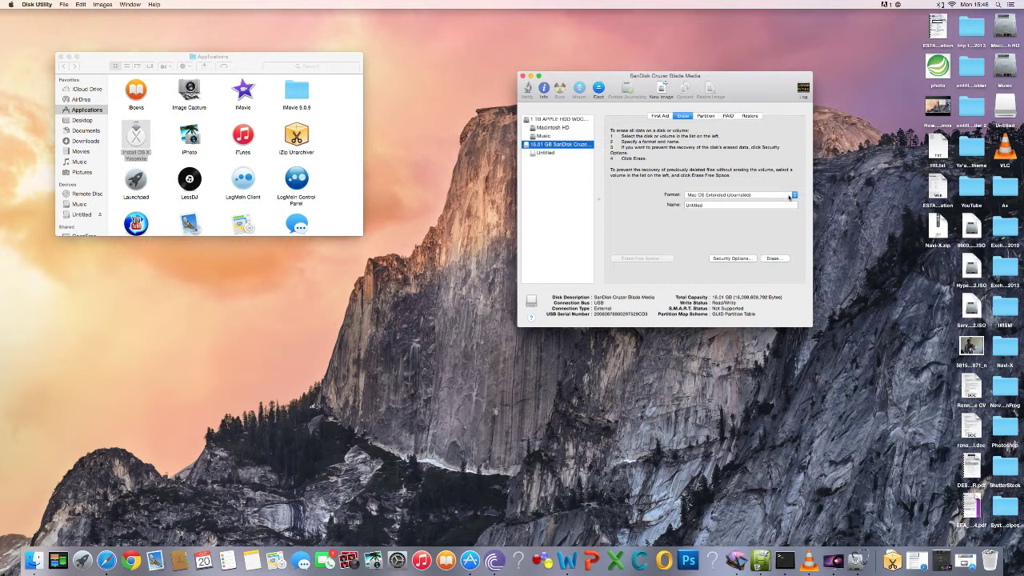
left_click(750, 196)
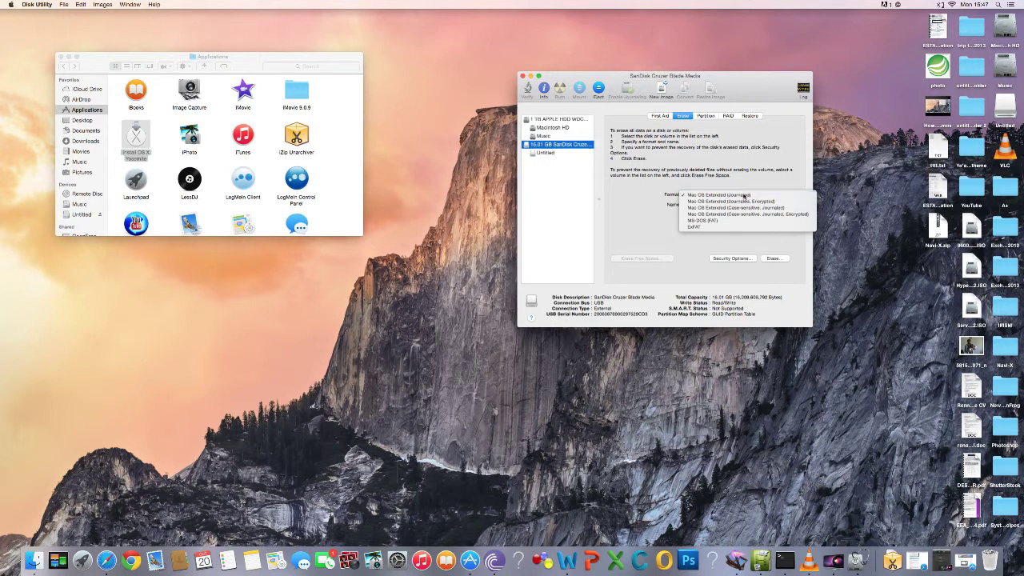
left_click(744, 196)
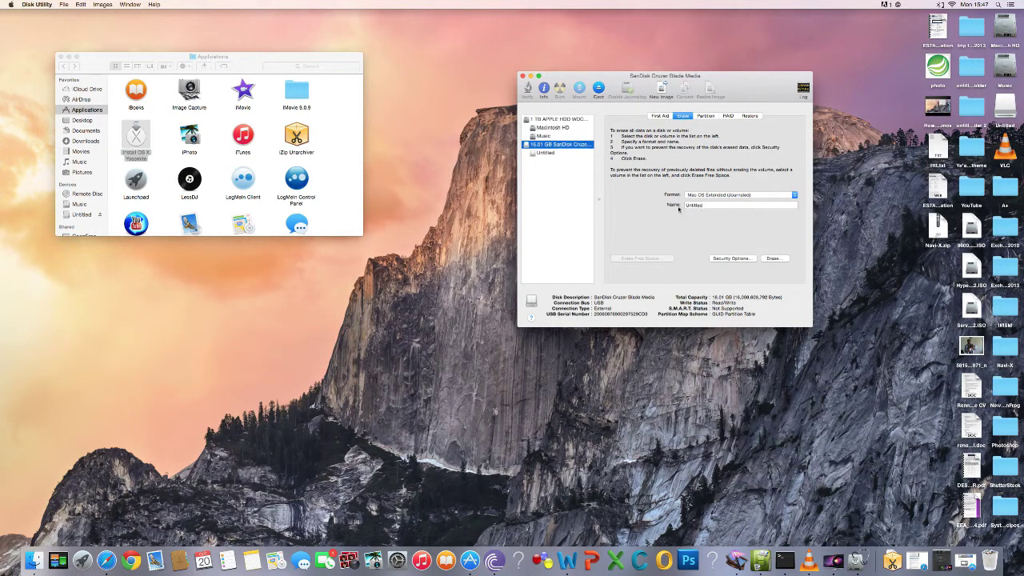
double_click(708, 204)
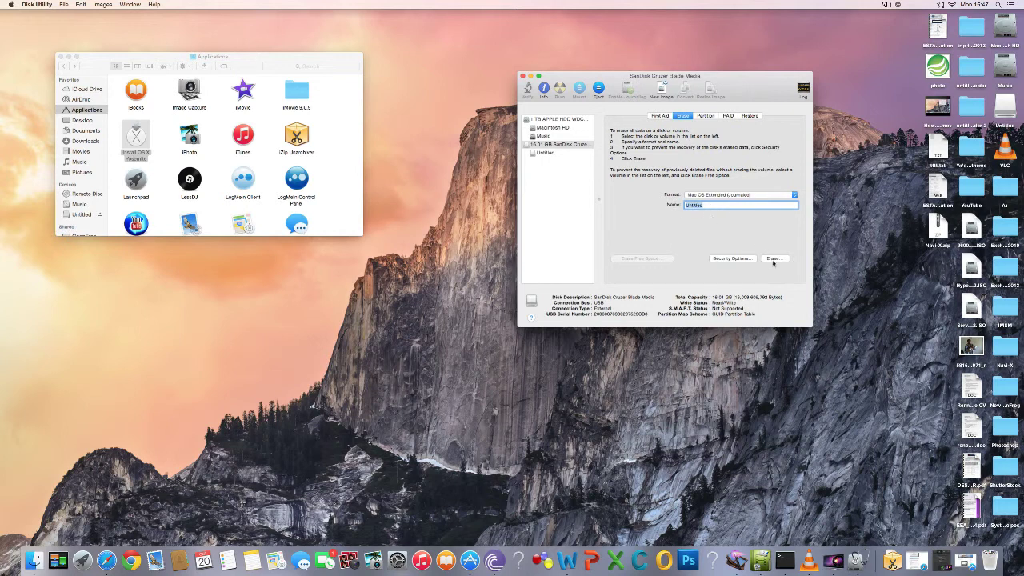
left_click(772, 259)
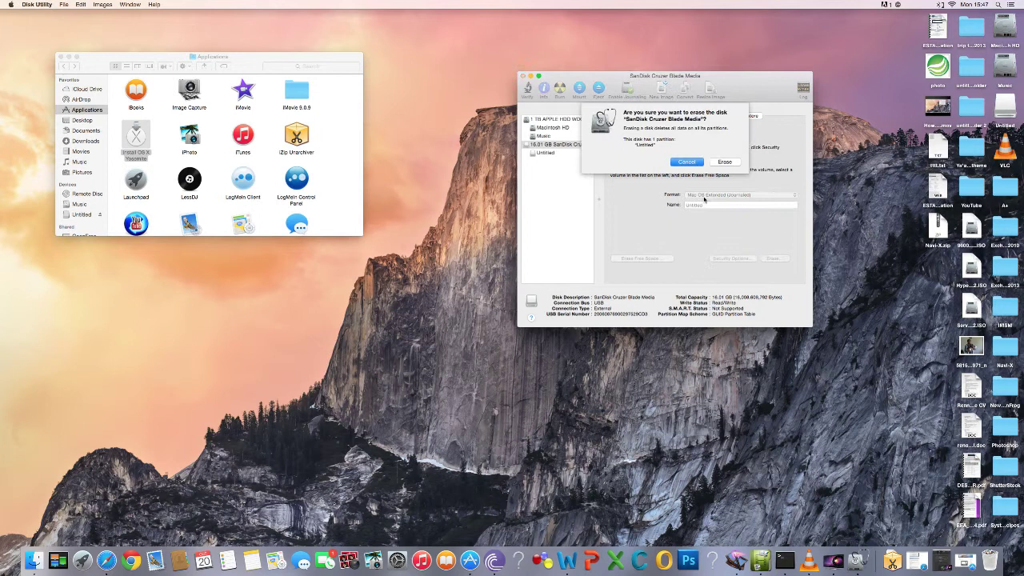
left_click(725, 162)
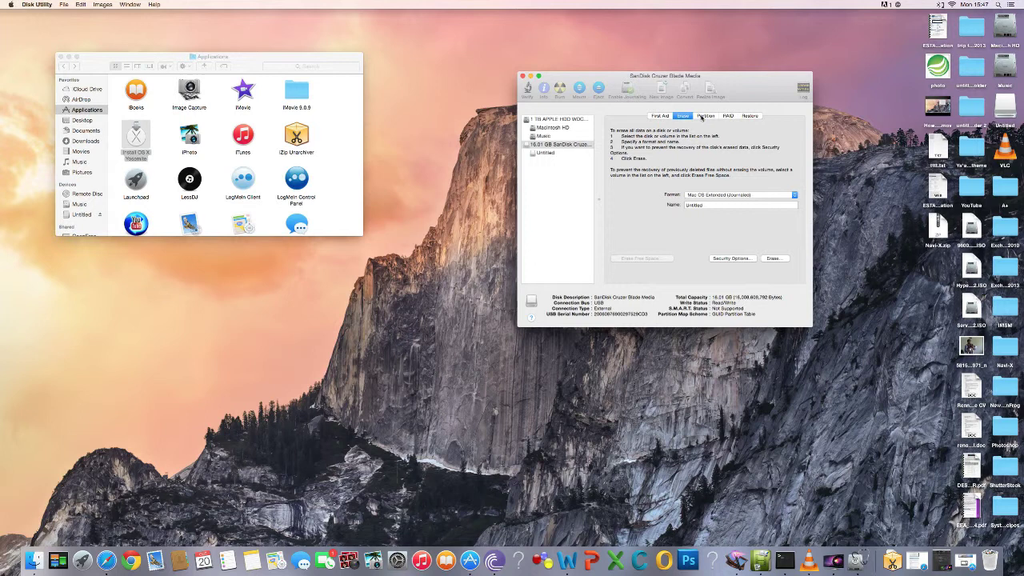
Apply a 1 Partition layout named Untitled with a GUID Partition Table scheme.
left_click(703, 116)
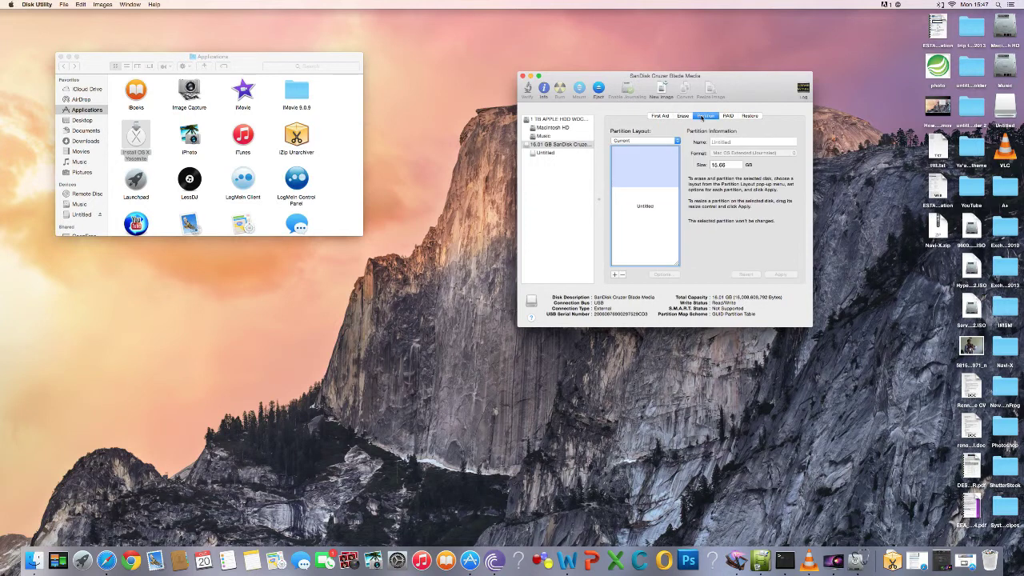
left_click(645, 141)
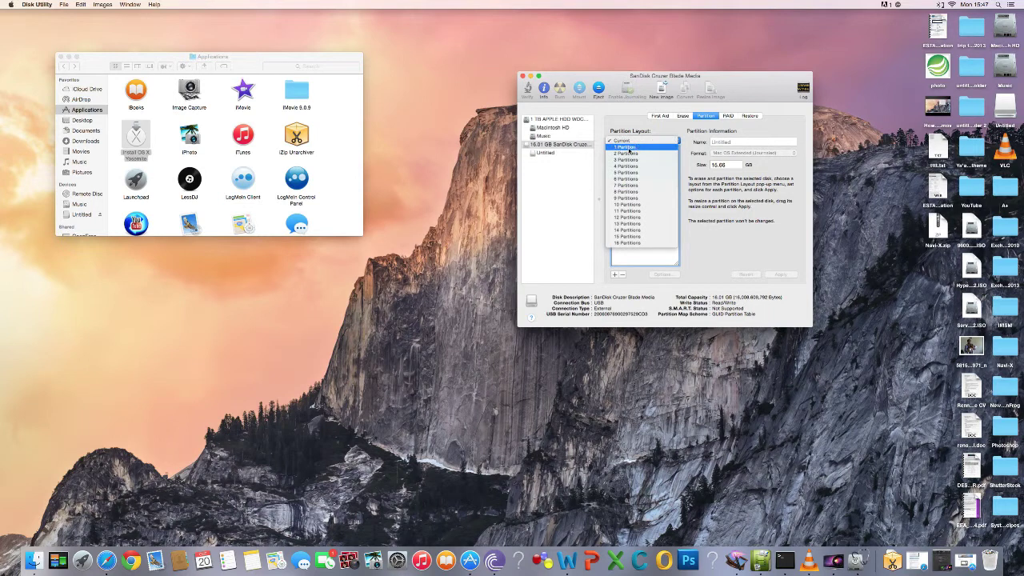
left_click(629, 148)
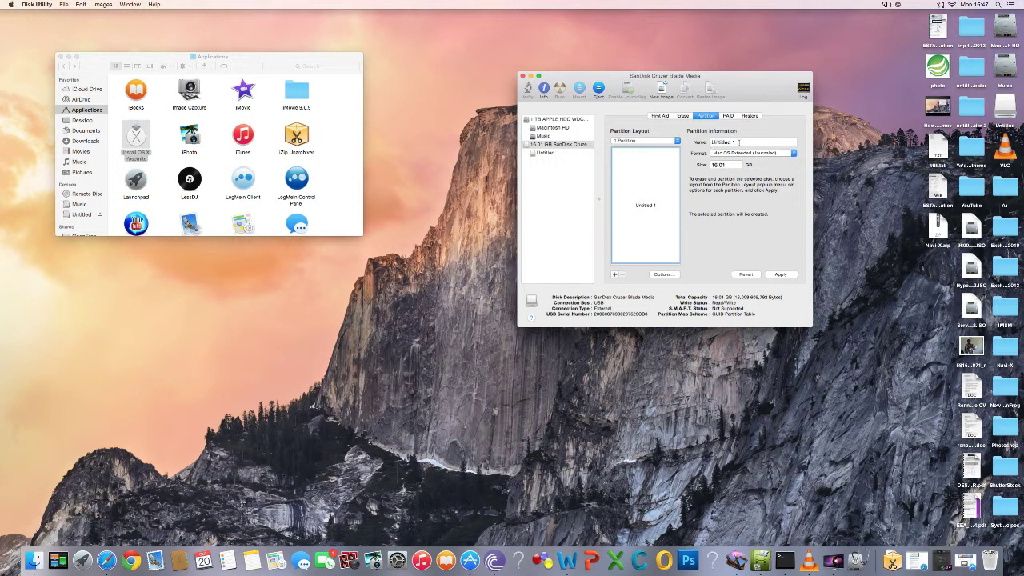
left_click(739, 141)
key("BackSpace")
left_click(664, 275)
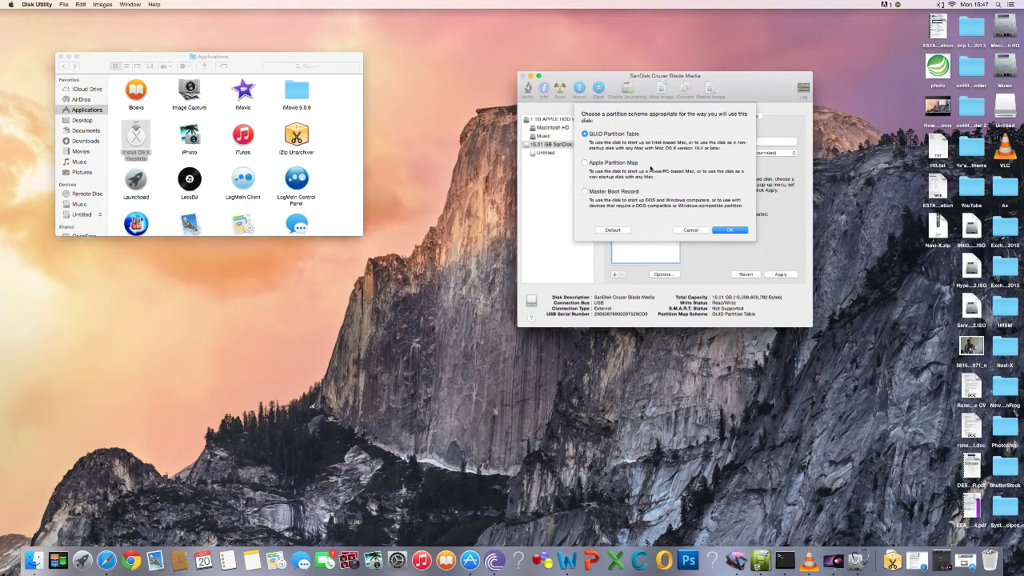
left_click(740, 232)
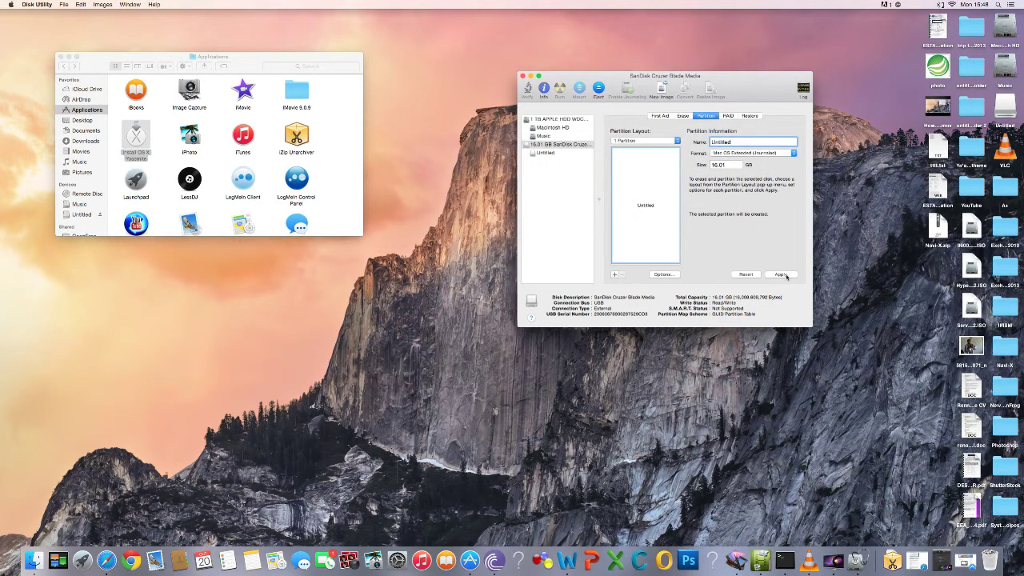
left_click(784, 275)
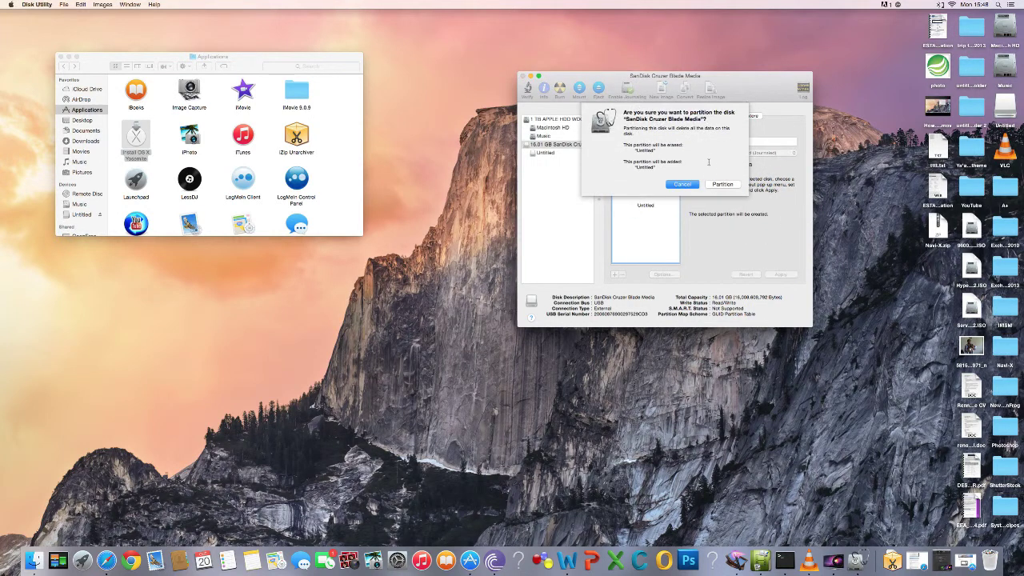
left_click(723, 184)
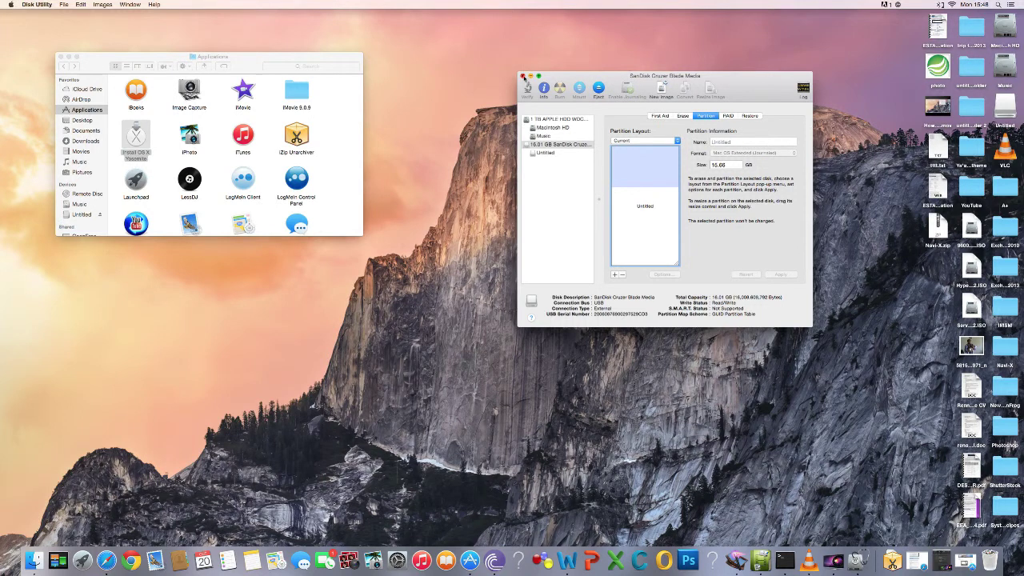
Close Disk Utility and launch Terminal via a Spotlight search for 'ter'.
left_click(523, 76)
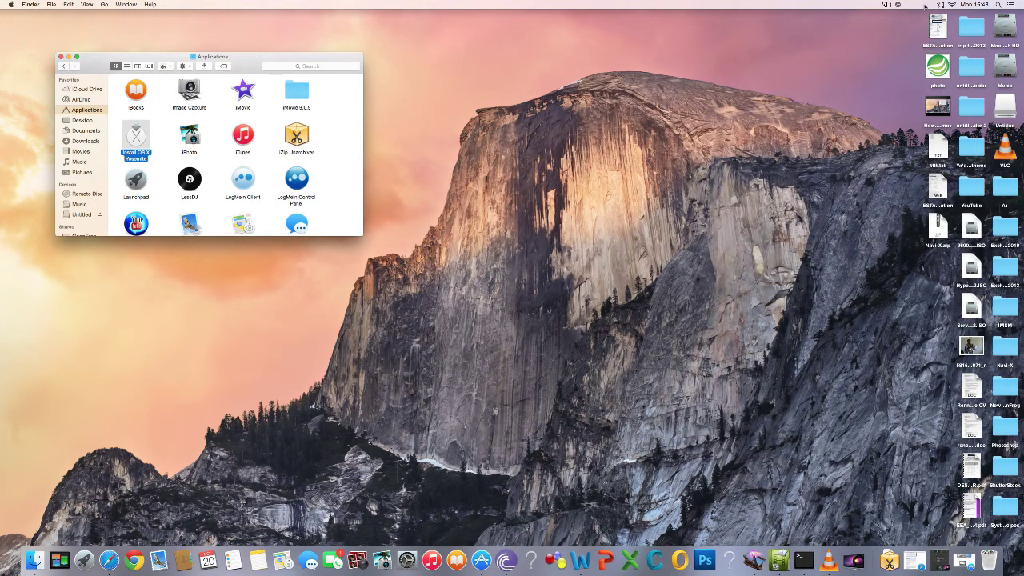
left_click(998, 5)
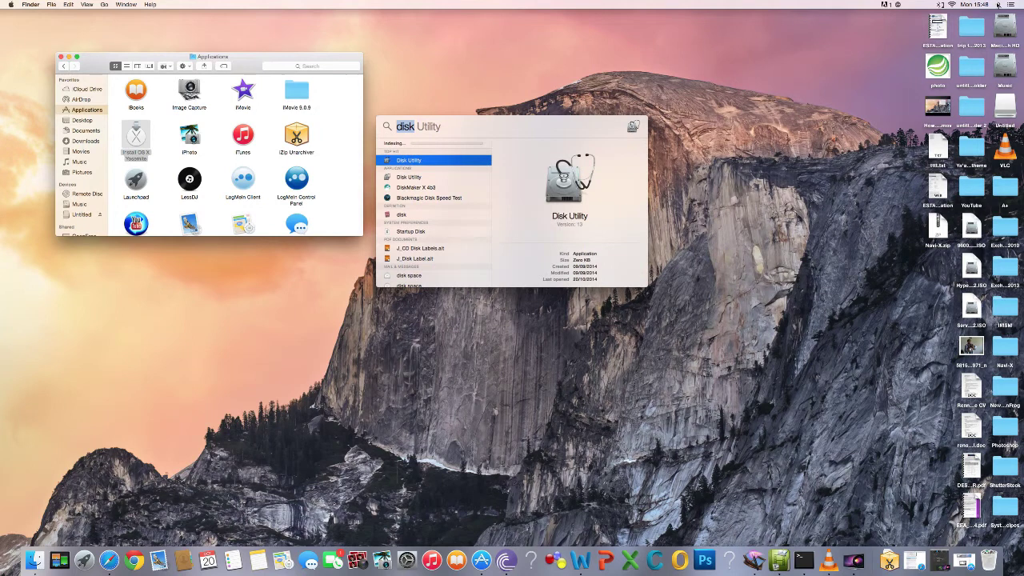
key("BackSpace")
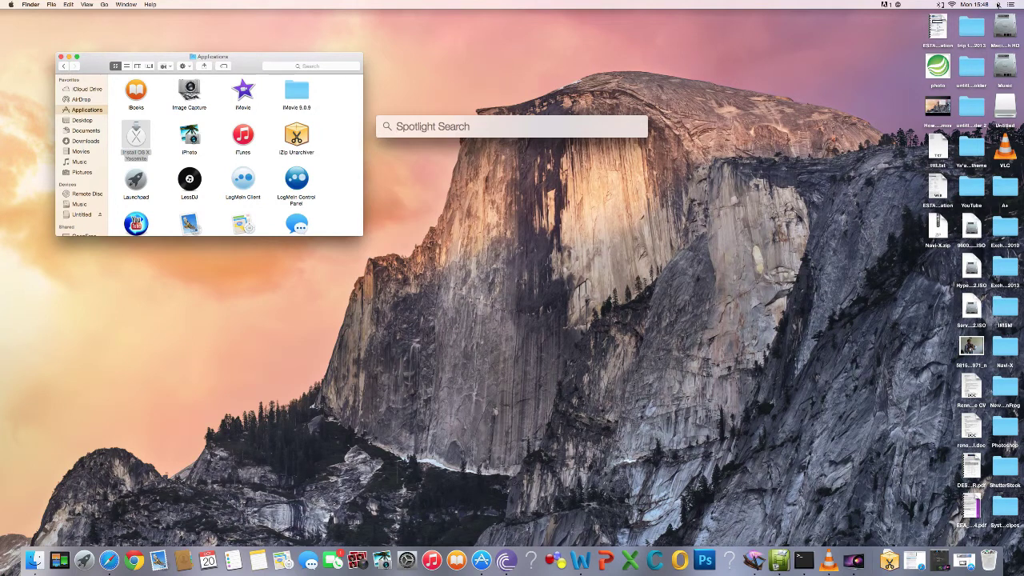
type("ter")
key("Return")
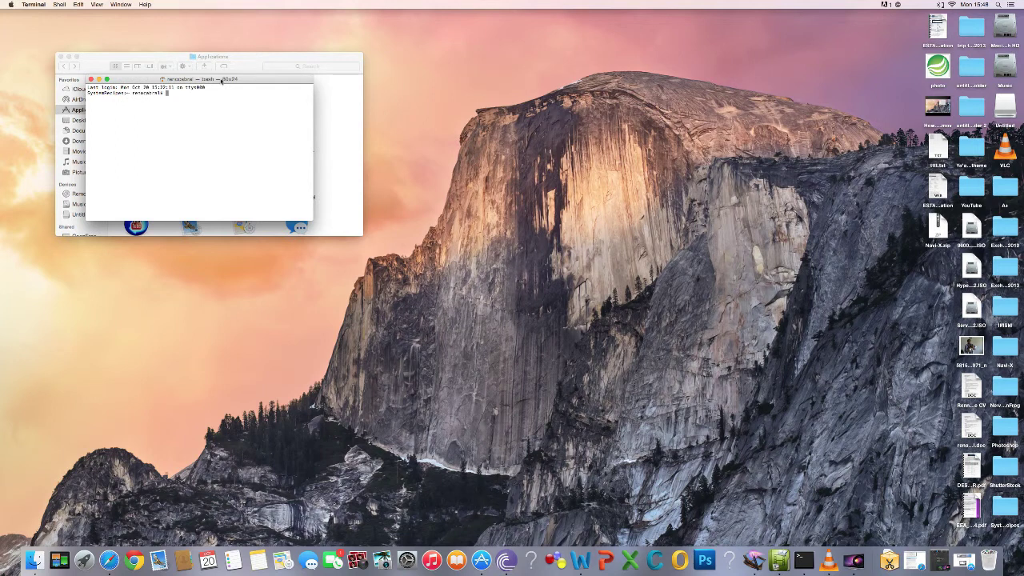
Run sudo createinstallmedia from Install OS X Yosemite.app, reaching the password prompt.
left_click_drag(221, 80, 600, 119)
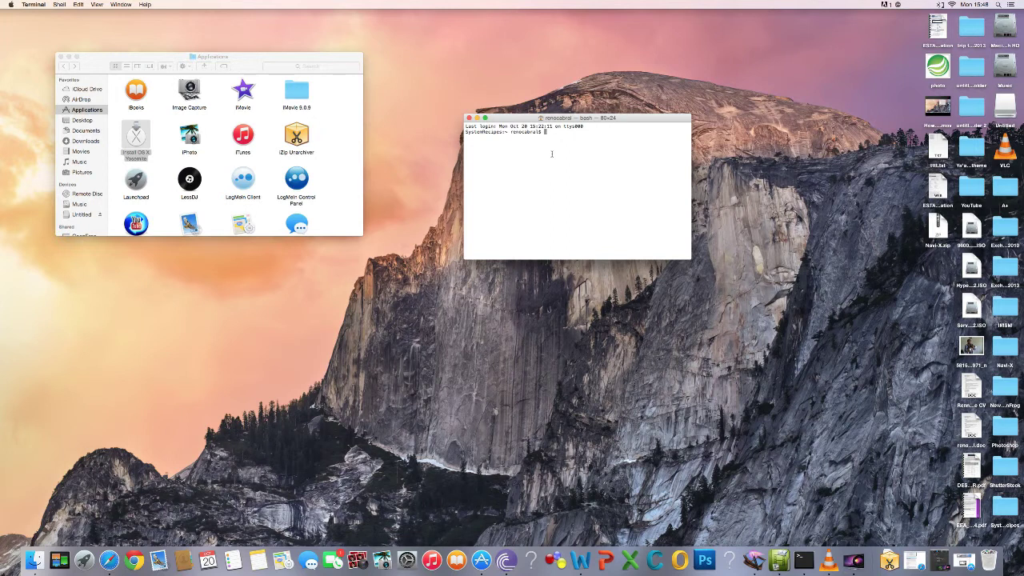
type("sudo /Applications/Install\\ OS\\ X\\ Yosemite.app/Contents/Resources/createinstallmedia --volume /Volumes/Untitled --applicationpath /Applications/Install\\ OS\\ X\\ Yosemite.app --nointeraction")
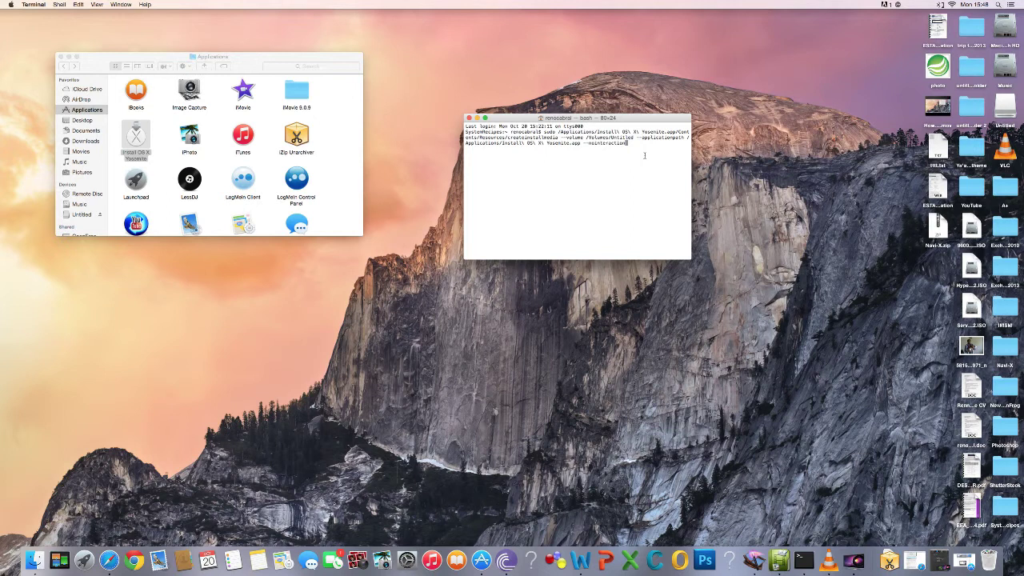
key("Return")
key("Return")
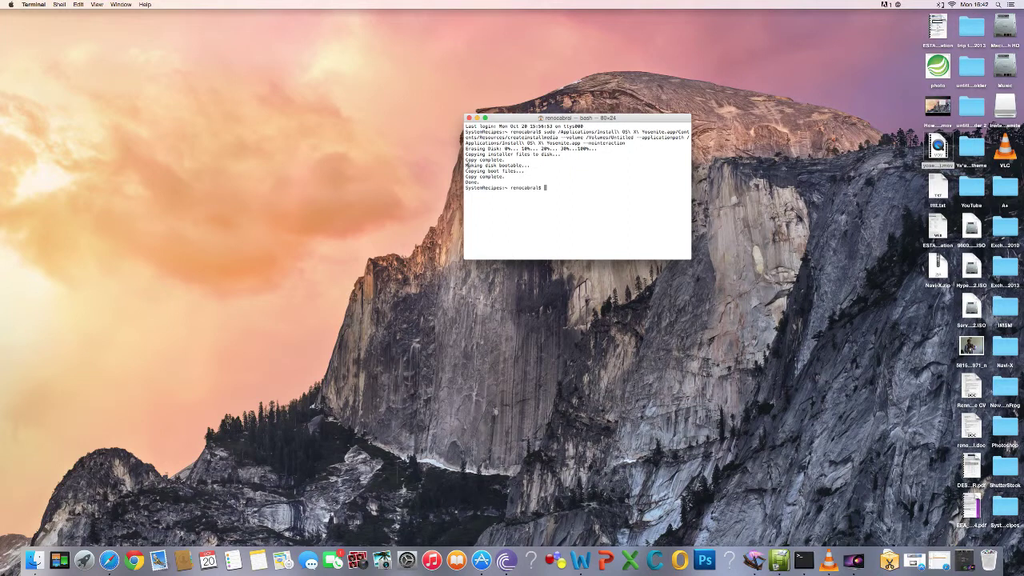
Select the Terminal output from 'Erasing Disk' through 'Done.'.
triple_click(467, 166)
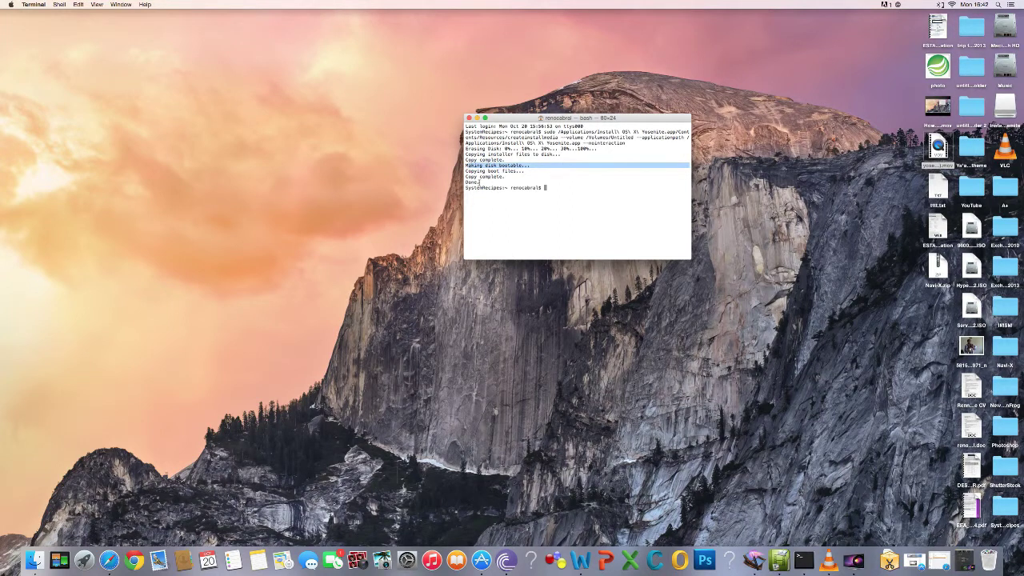
left_click_drag(477, 183, 454, 148)
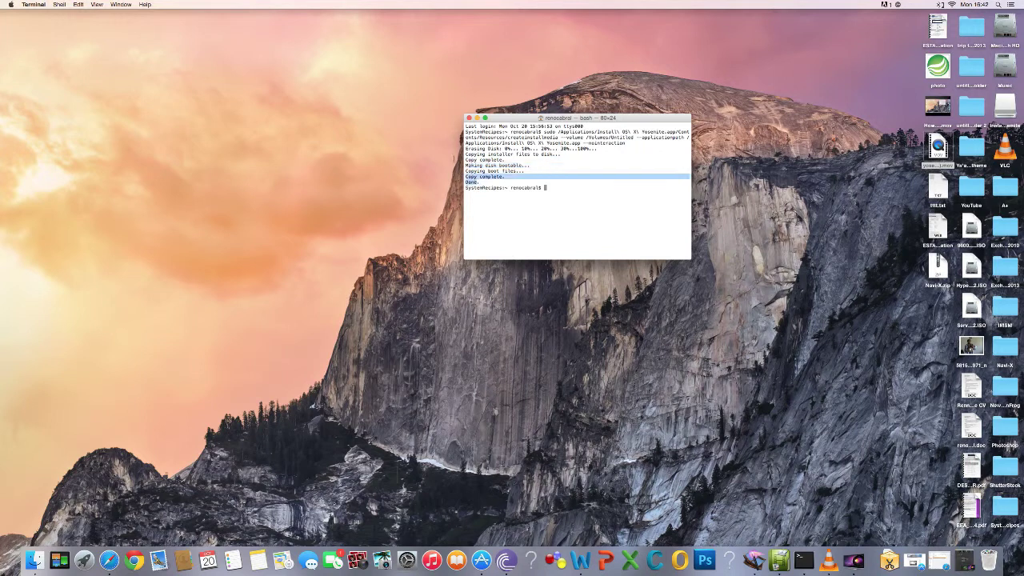